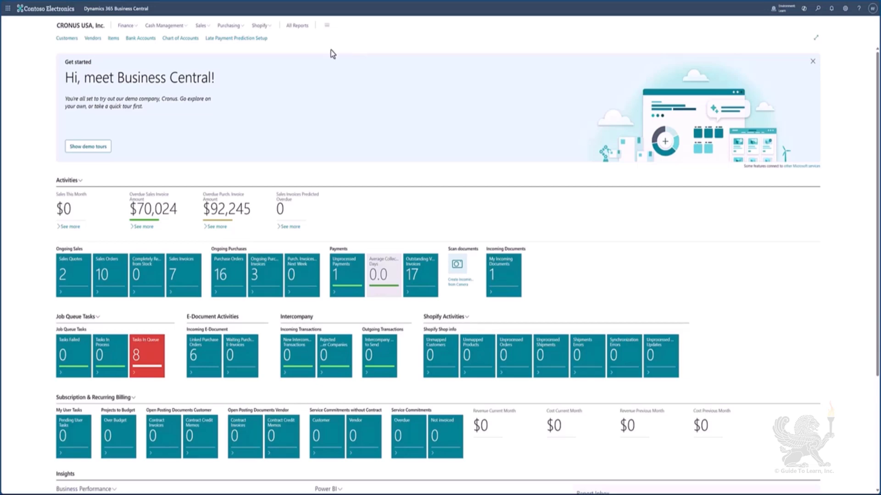
Open the Finance Fixed Assets list and make one copy of the Cooling unit asset FA000200 using the FA number series
click(122, 27)
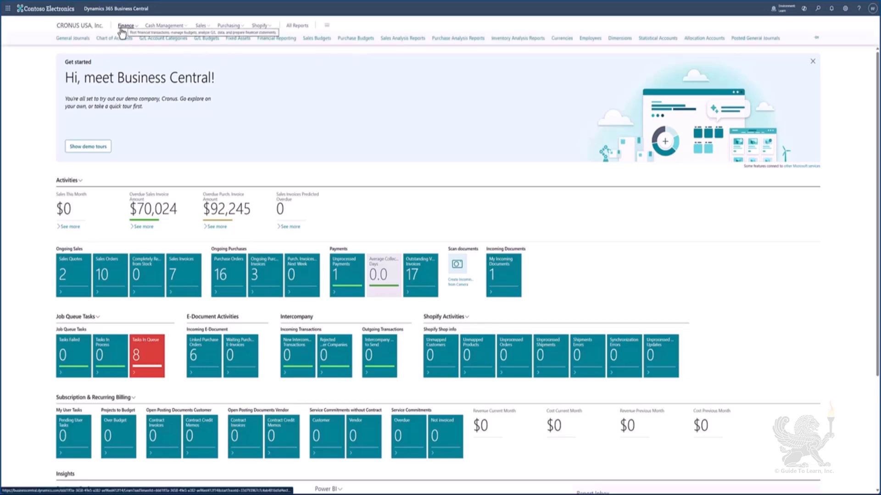
click(238, 39)
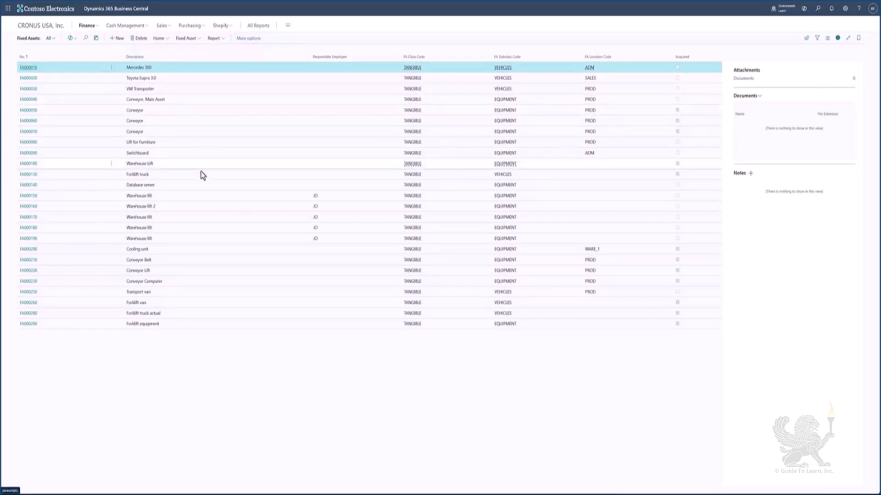
click(175, 252)
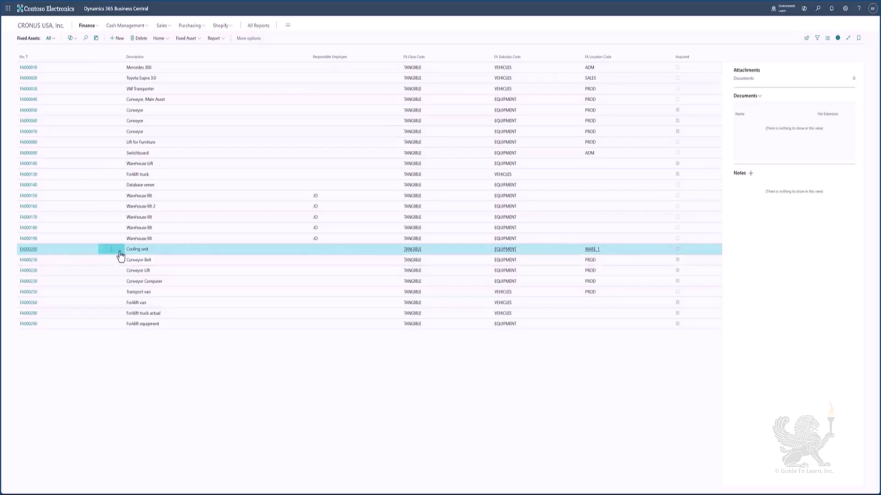
click(160, 39)
click(167, 65)
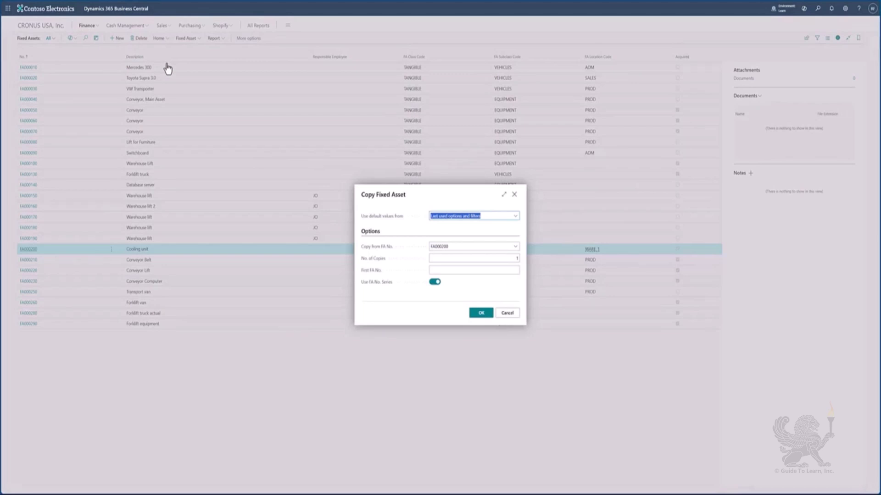
click(482, 314)
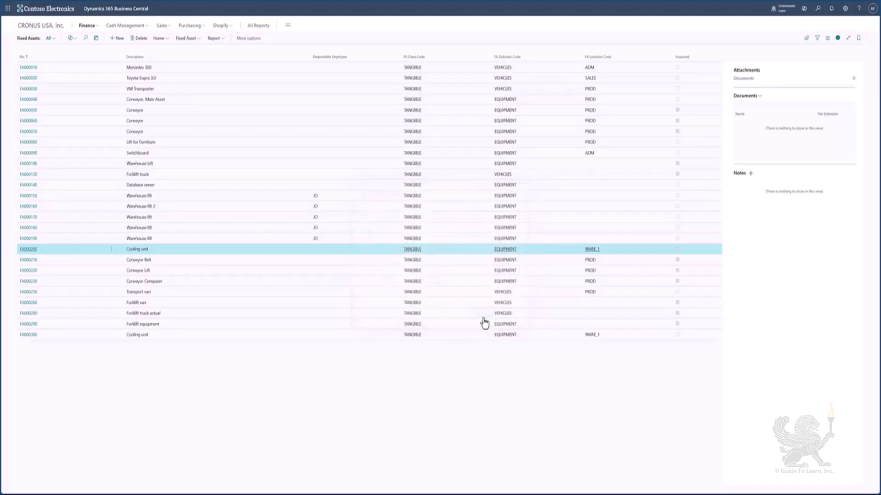
Change the copied Cooling unit asset's description to "Cooling unit - printboard" and return to the home page
click(182, 338)
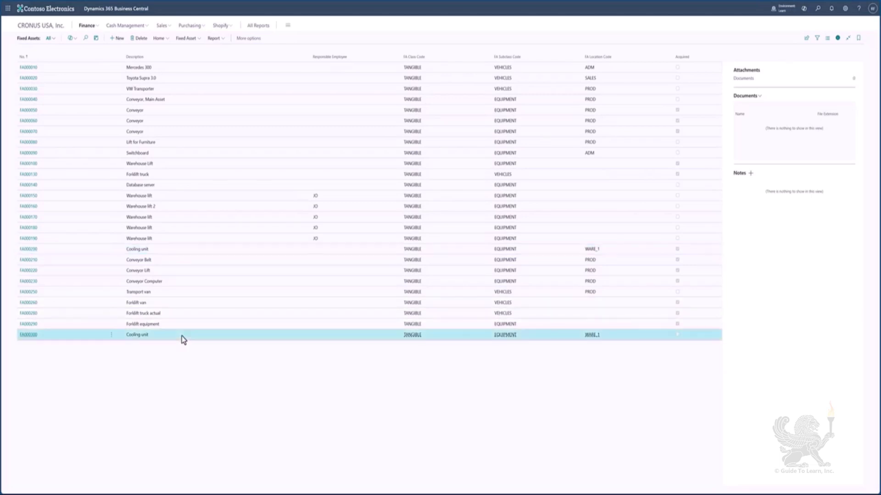
click(29, 335)
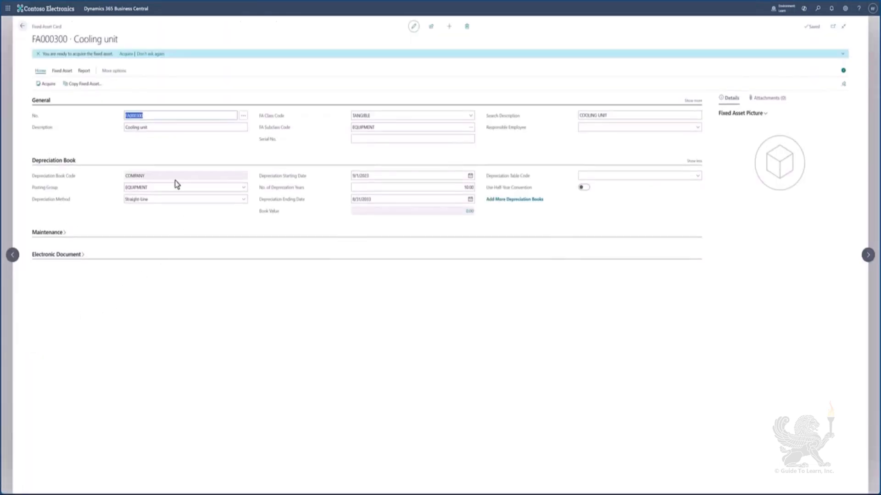
click(190, 127)
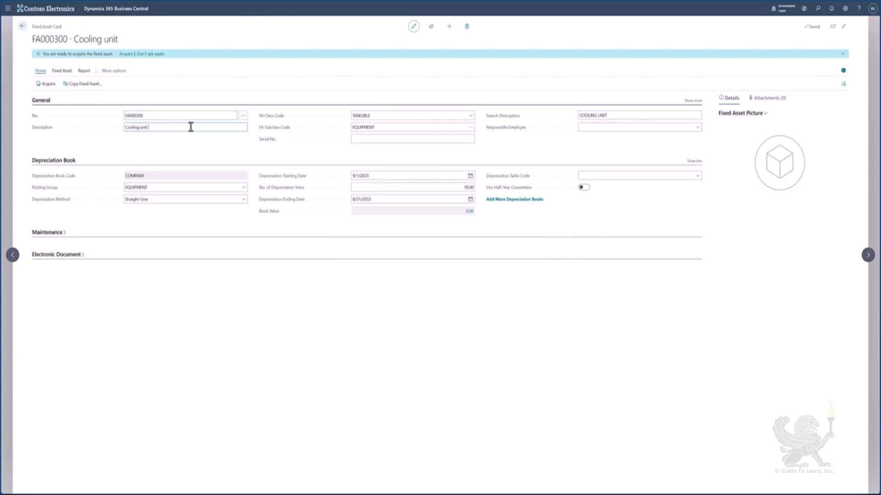
text(- printboard)
key(Tab)
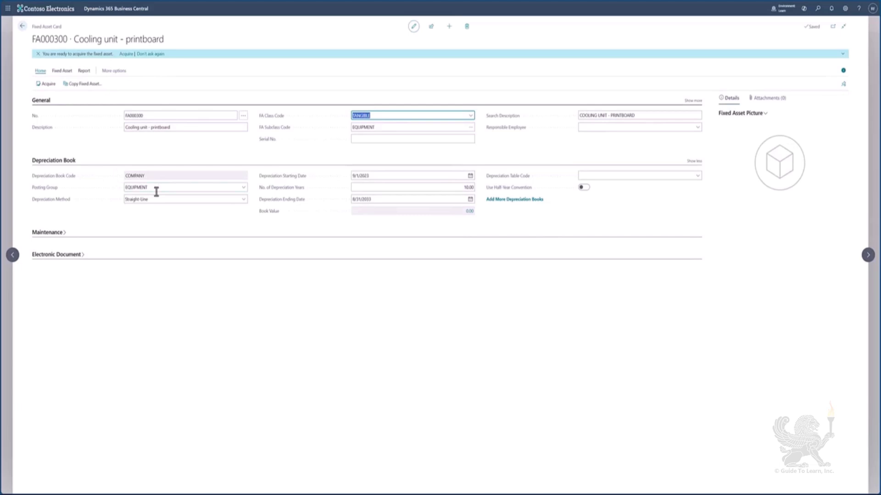
click(22, 27)
click(24, 30)
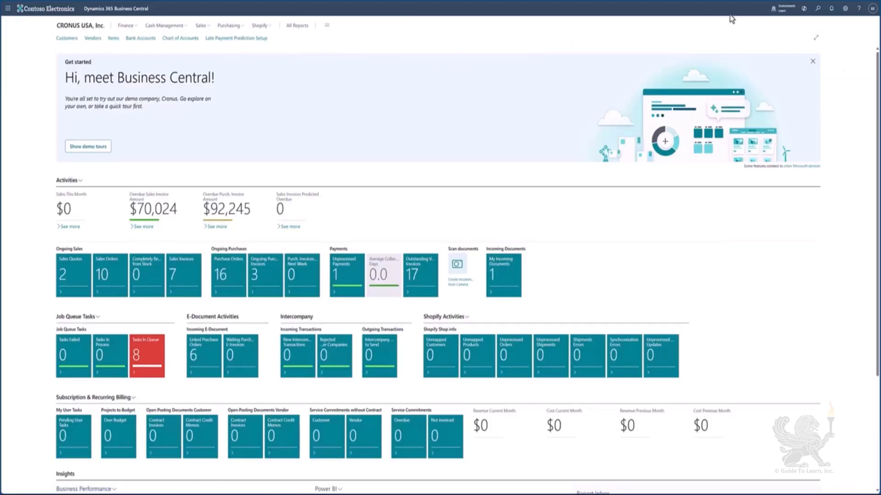
Find and open the Fixed Asset Reclassification Journals with the RECLASSIFY template
click(805, 11)
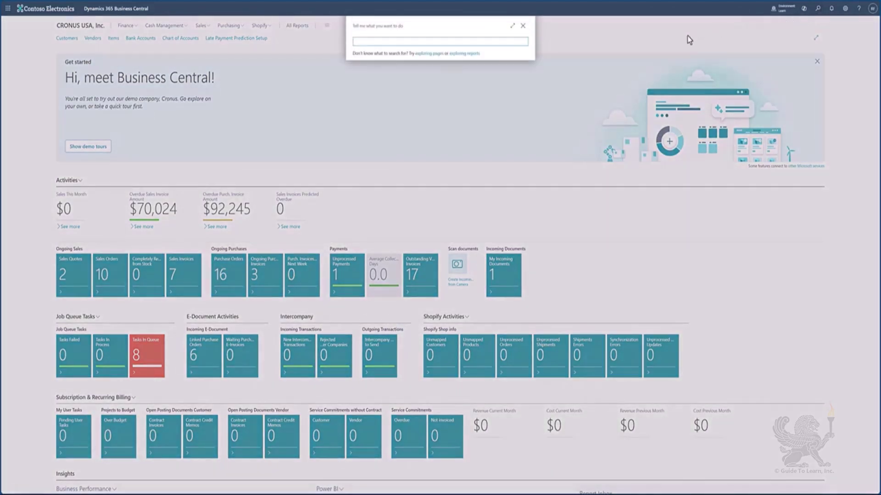
text(fixed asset recalc)
key(BackSpace)
key(BackSpace)
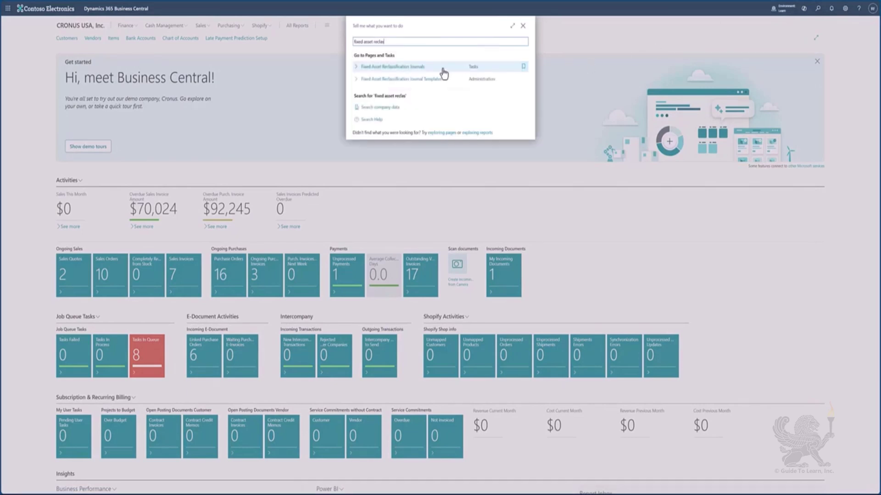
click(443, 69)
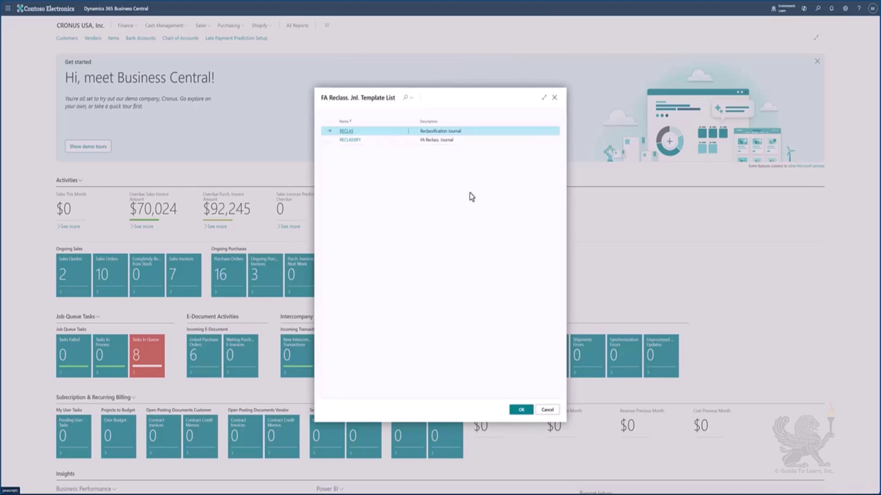
click(450, 138)
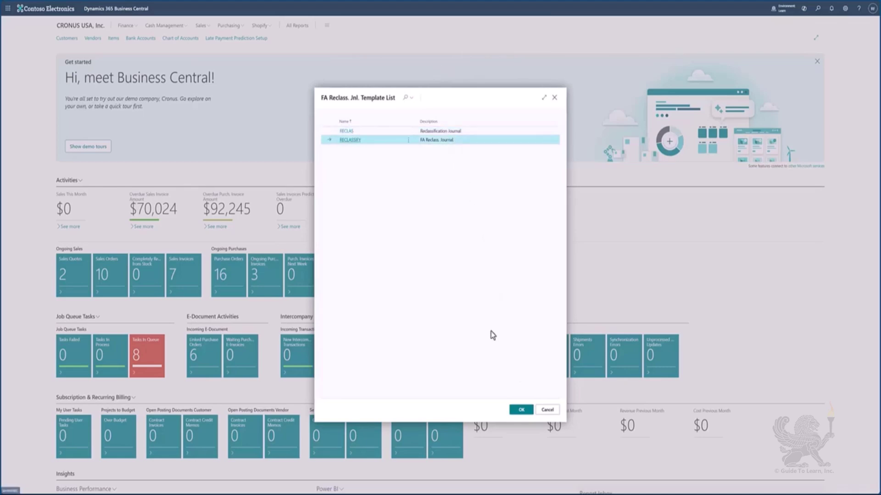
click(519, 411)
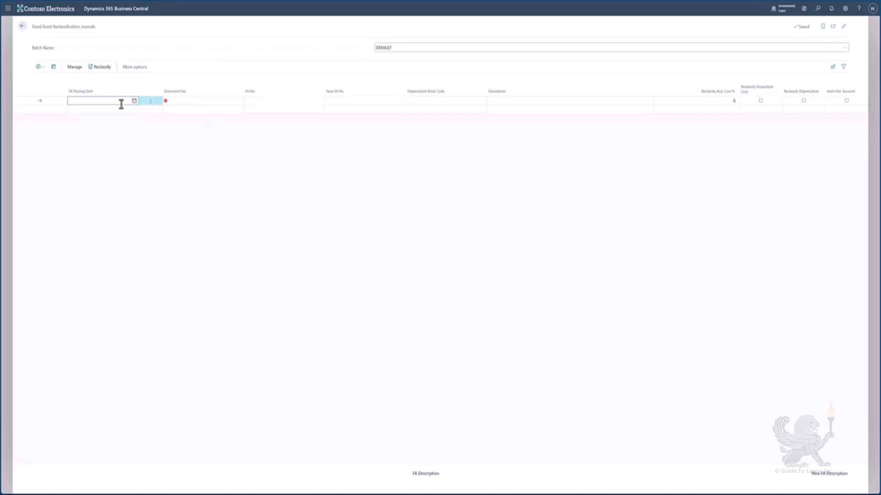
Start a journal line with today's date, 11/24/2024, as FA posting date and RECLAS02 as document number
text(t)
key(Tab)
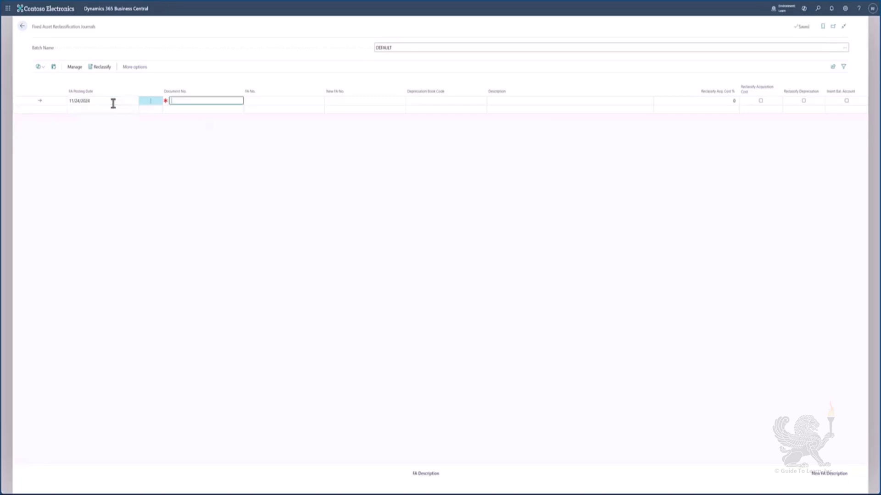
text(RECLAS02)
key(Tab)
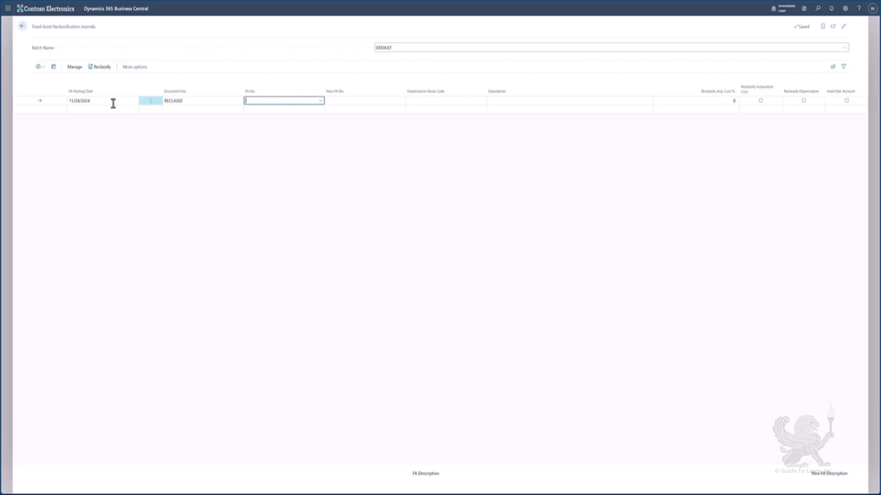
Set the line's FA No. to FA000200 (Cooling unit) and its New FA No. to FA000300 (Cooling unit - printboard)
click(323, 104)
text(cool)
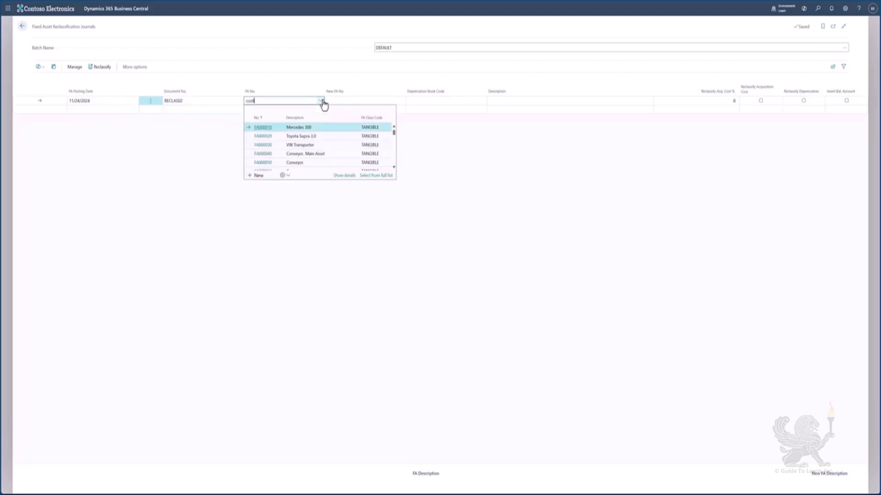
text(ing)
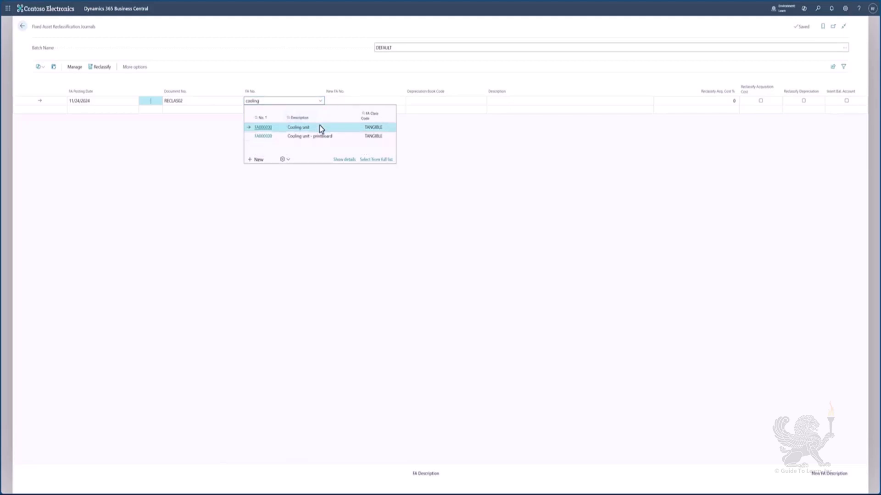
click(320, 126)
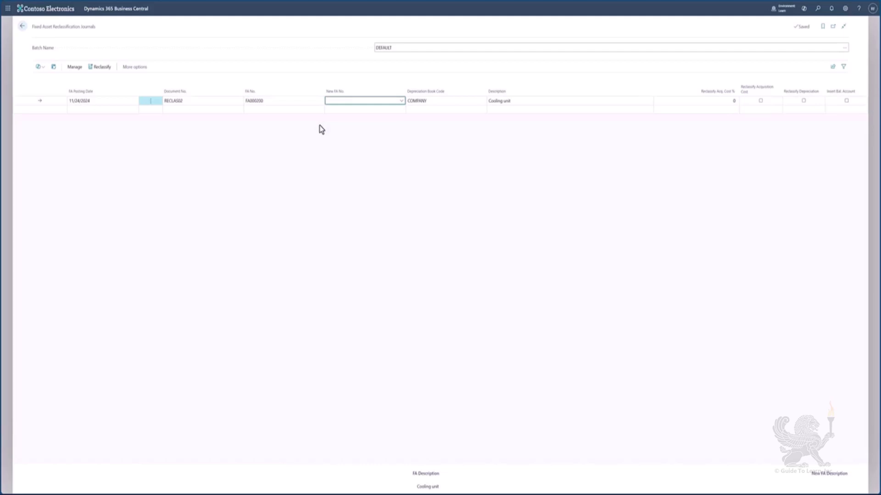
click(402, 103)
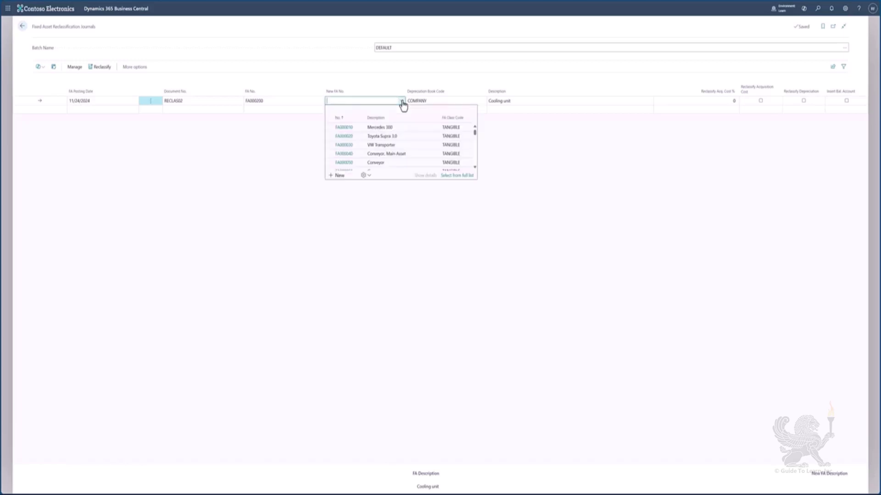
text(cooling)
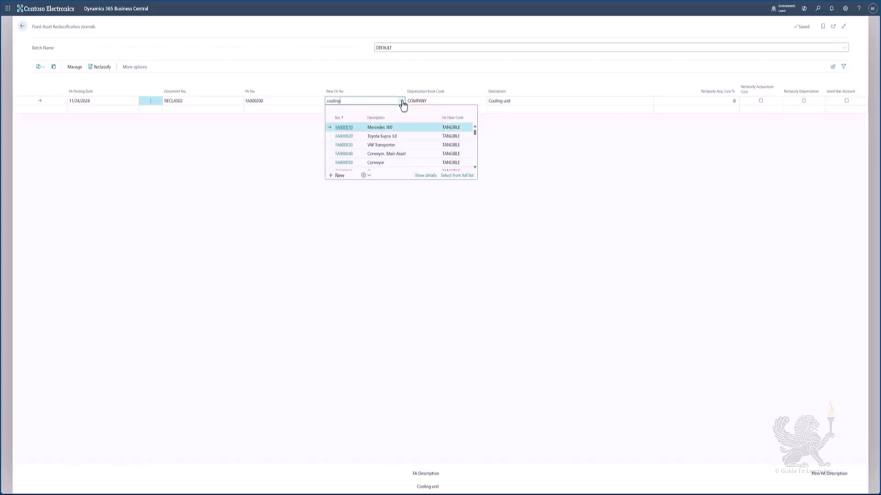
click(412, 138)
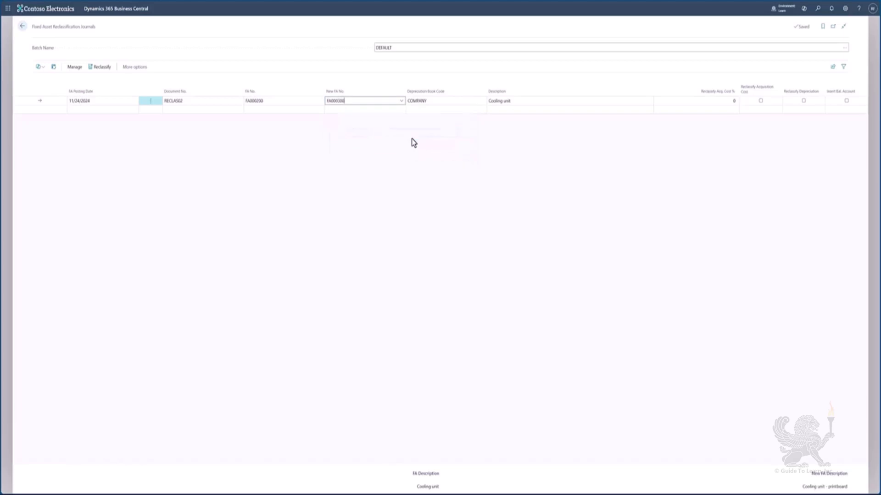
Set Reclassify Acq. Cost % to 16 and enable Reclassify Acquisition Cost, Reclassify Depreciation and Insert Bal. Account on the line
key(Tab)
key(Tab)
key(Tab)
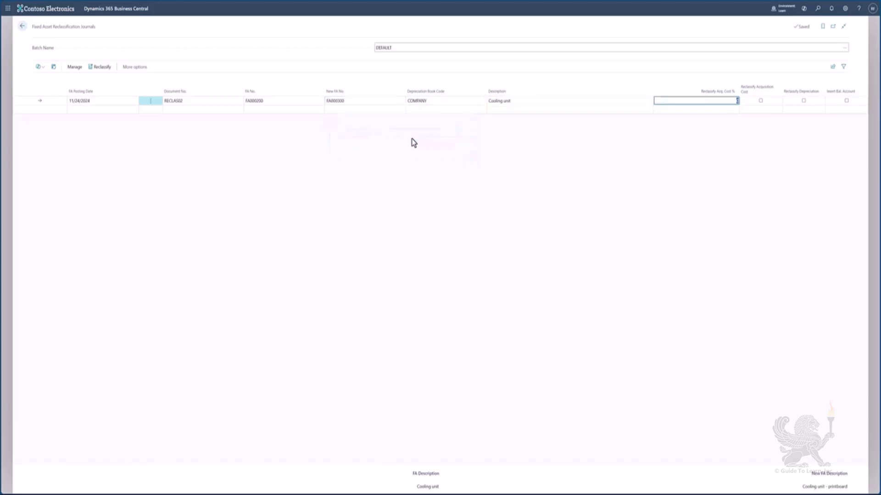
text(16)
key(Tab)
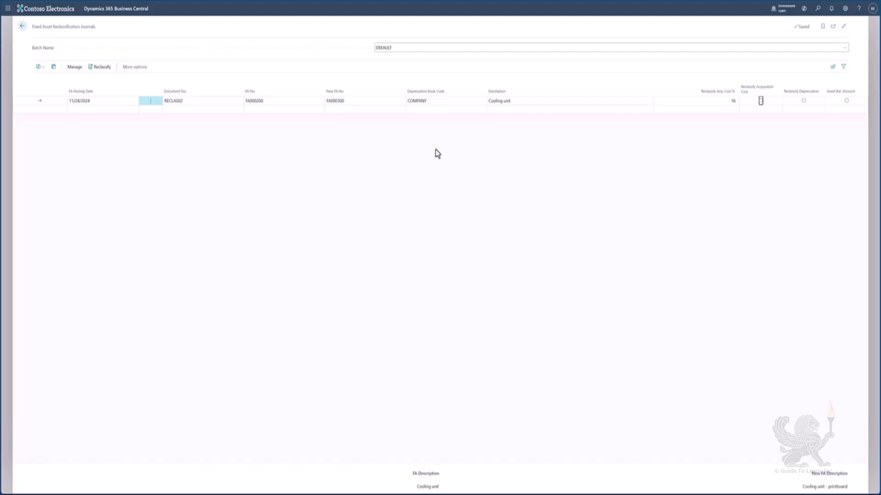
click(761, 102)
click(803, 102)
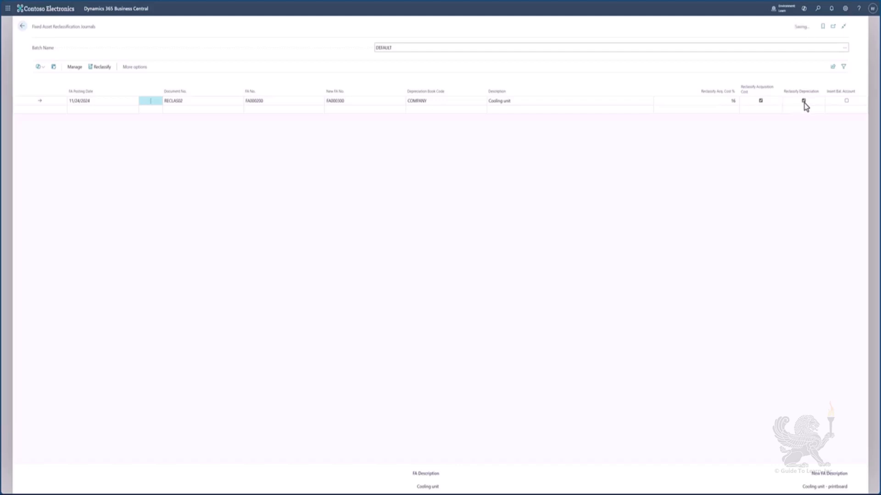
click(846, 102)
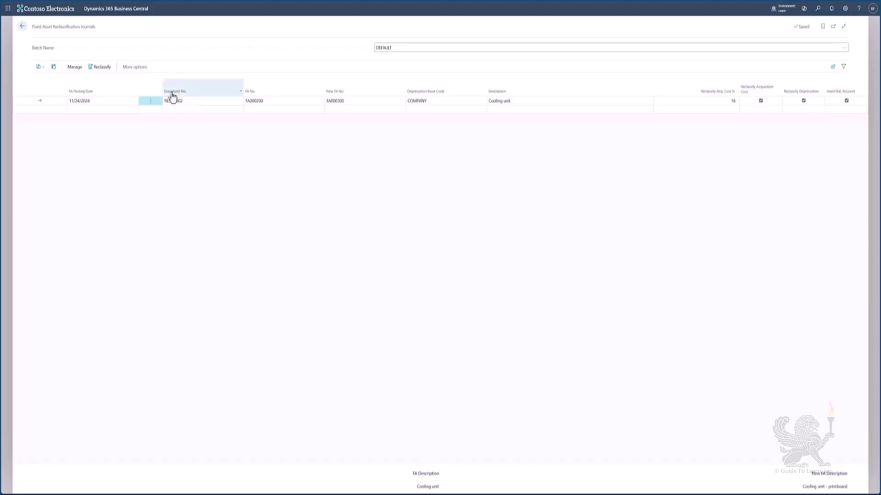
Reclassify the journal lines and leave the Fixed Asset Reclassification Journals
click(103, 75)
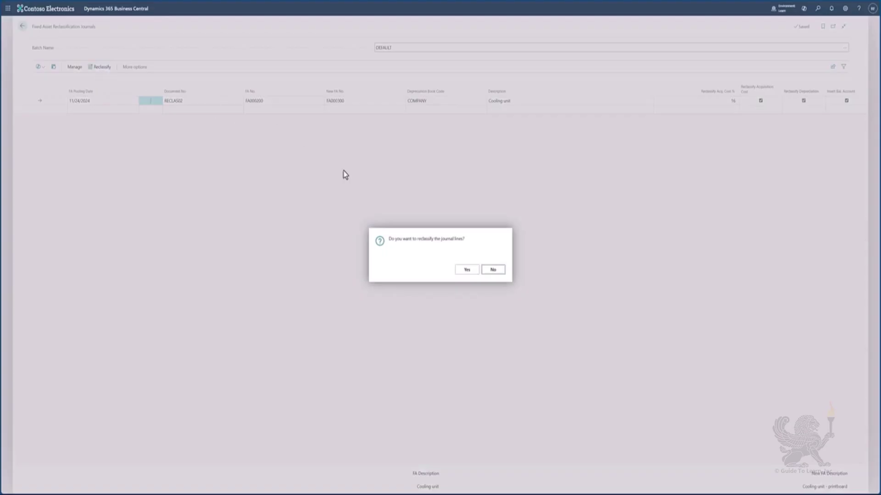
click(466, 271)
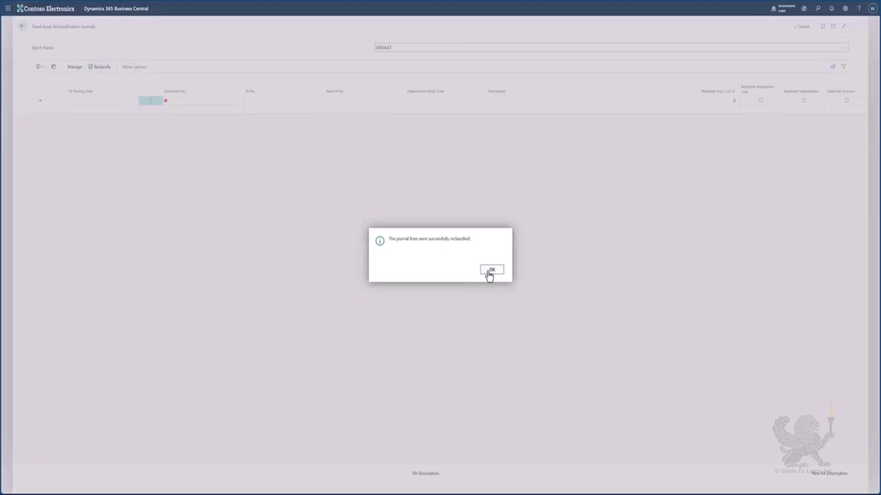
click(487, 270)
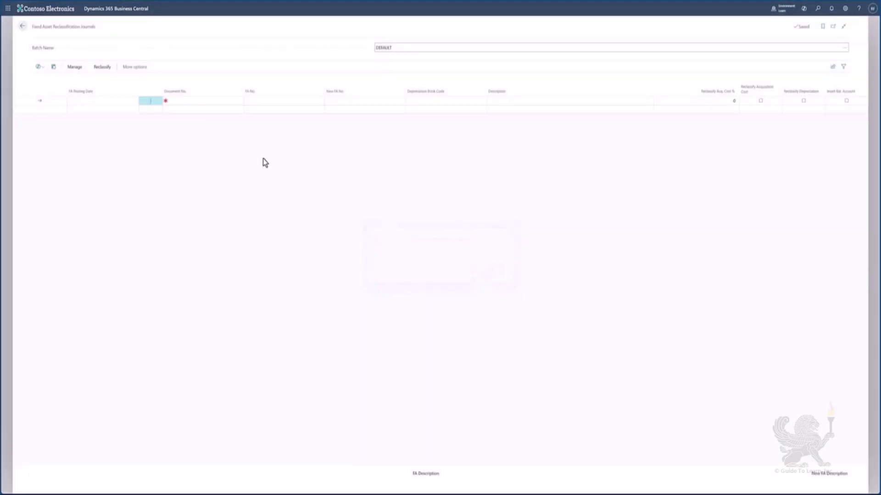
click(22, 26)
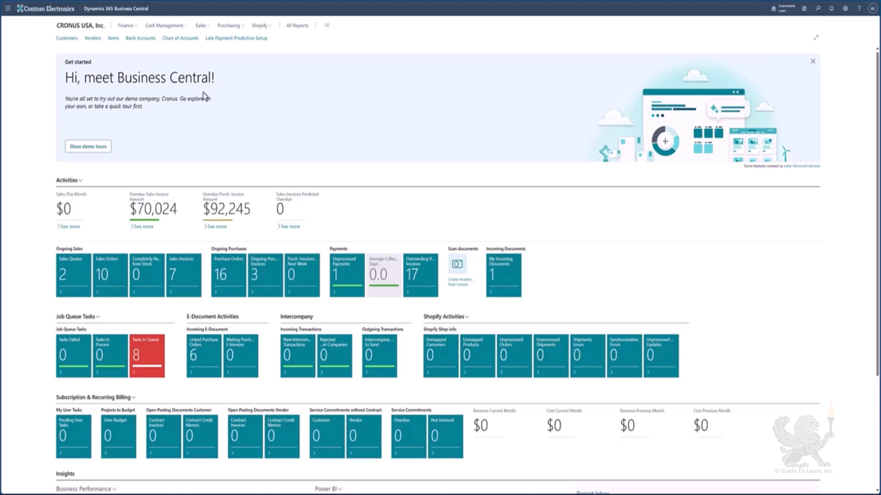
Find and open the Fixed Asset G/L Journals
key(alt+q)
text(gl)
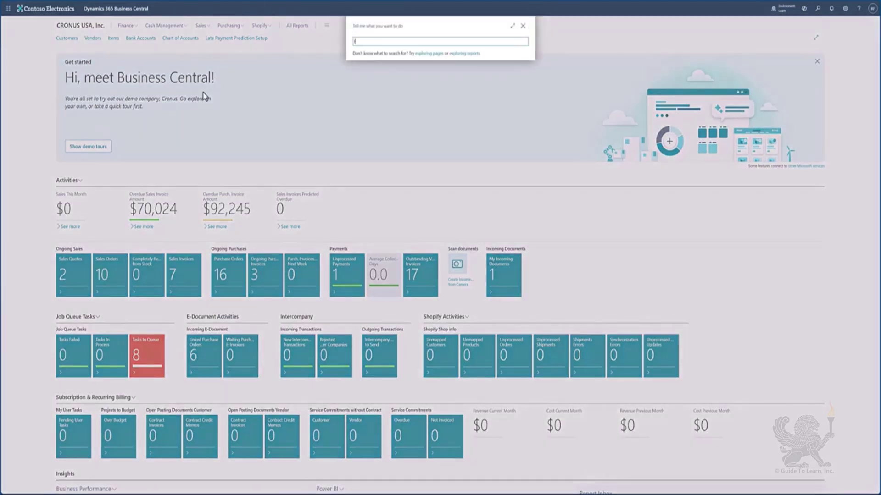
text(xed asste gl)
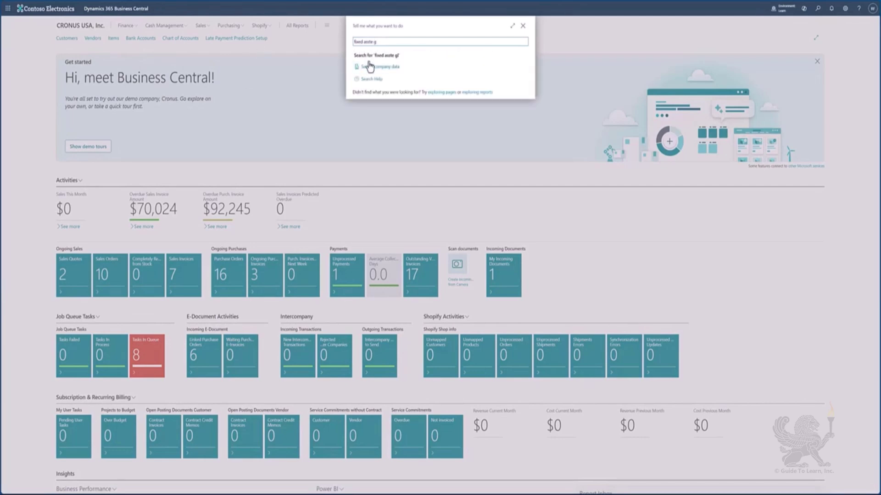
text(/)
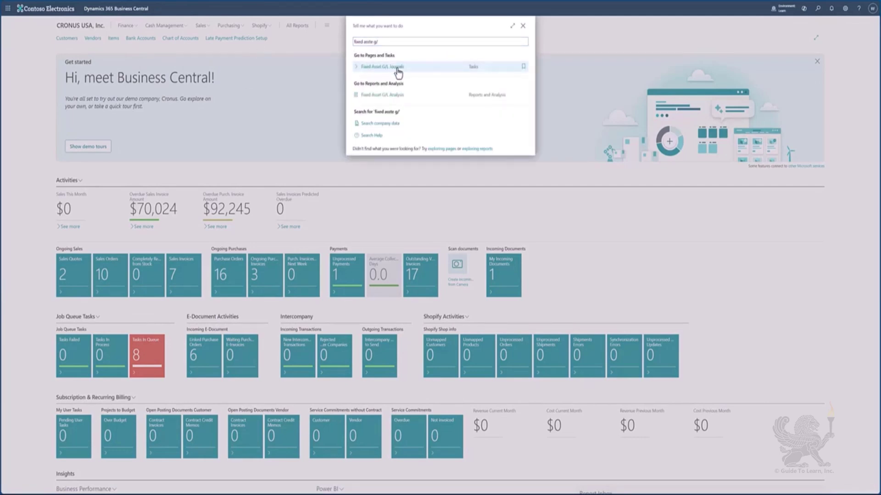
click(397, 70)
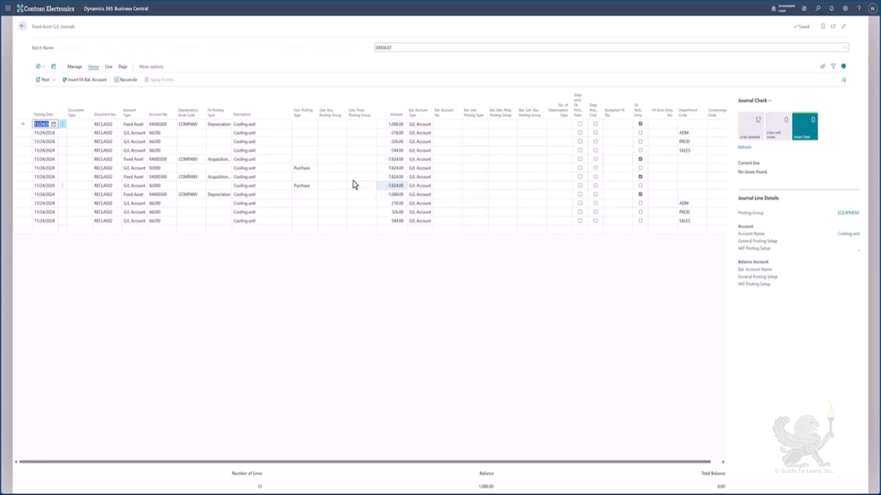
Post the Cooling unit reclassification lines in the DEFAULT batch and leave the Fixed Asset G/L Journals
click(38, 80)
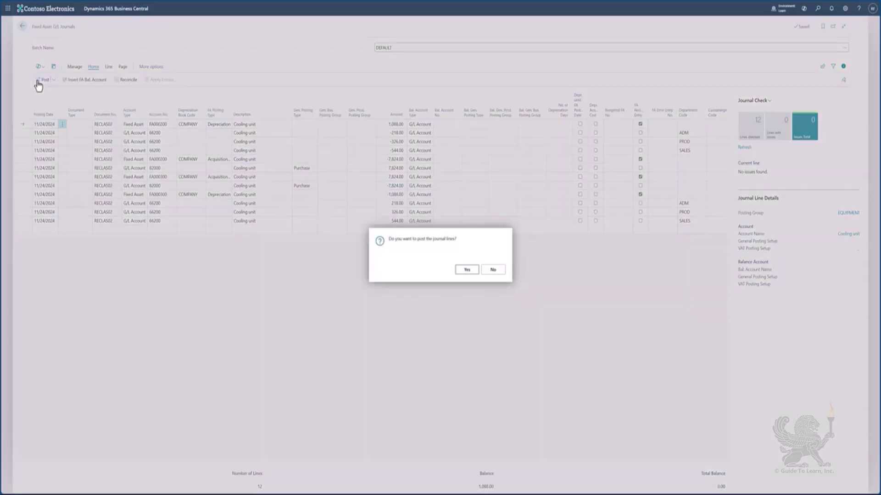
click(465, 271)
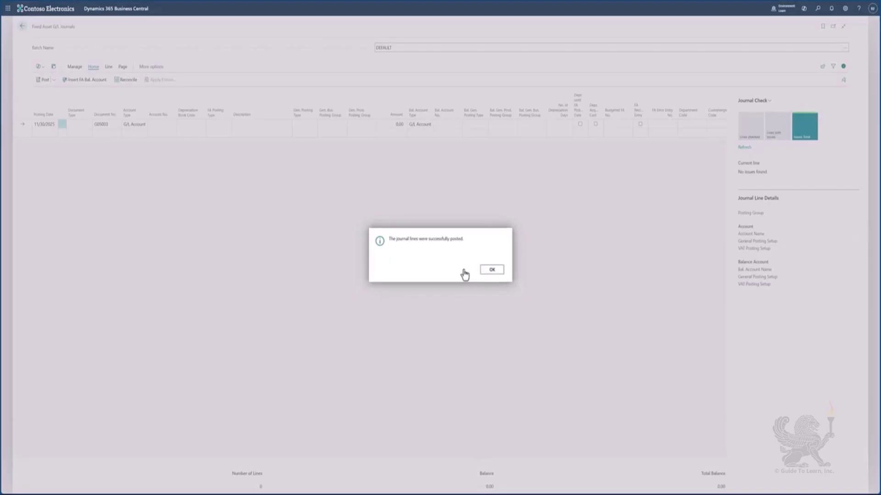
click(489, 271)
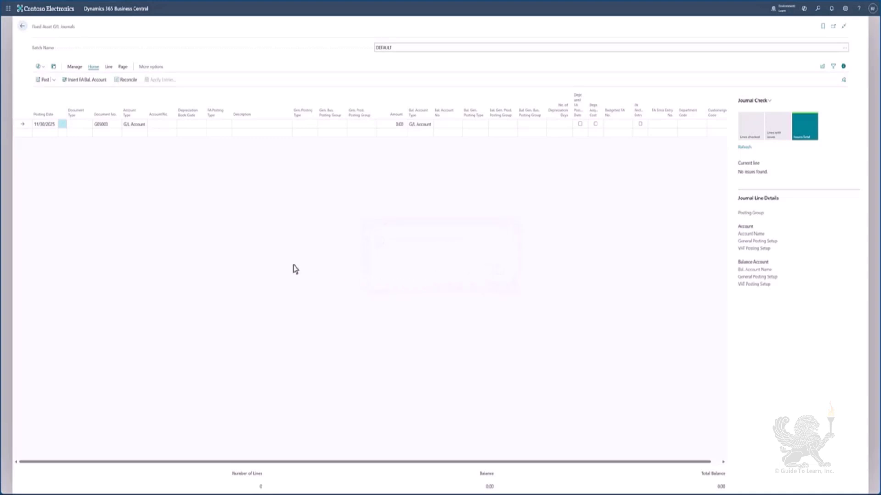
click(22, 29)
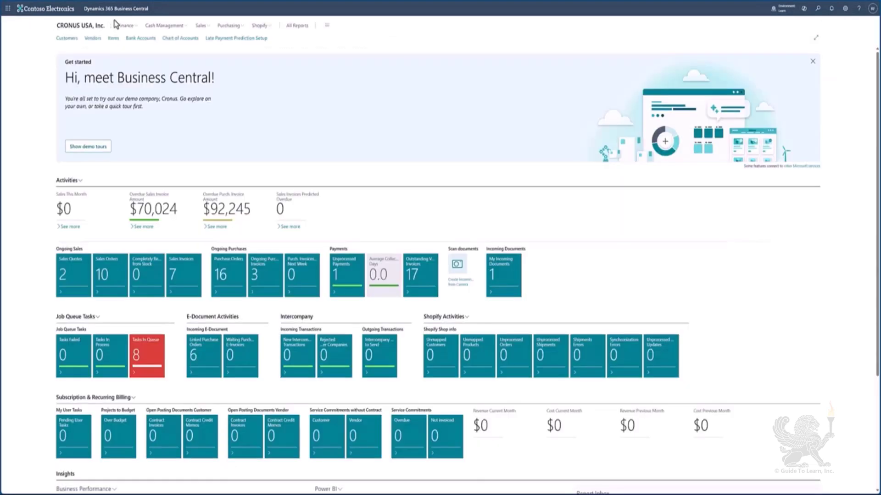
Review the depreciation book and book value on the card of fixed asset FA000300 (Cooling unit - printboard), and return to the home page
click(124, 26)
click(242, 40)
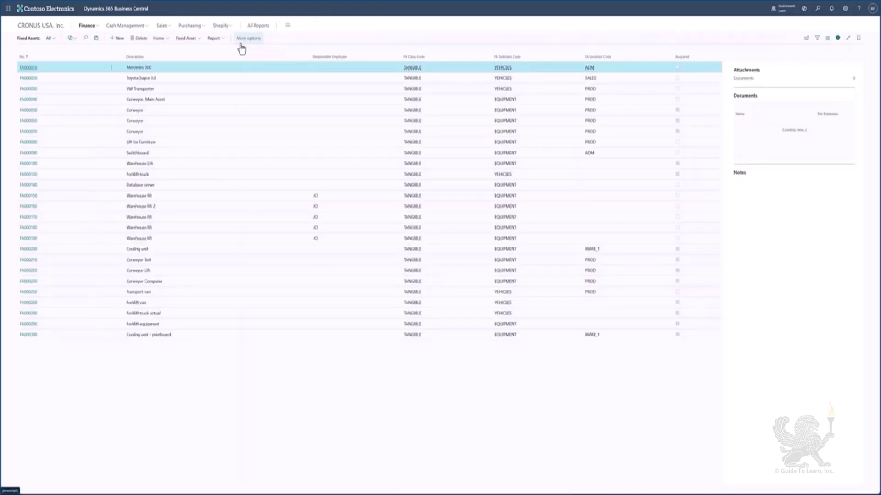
click(28, 335)
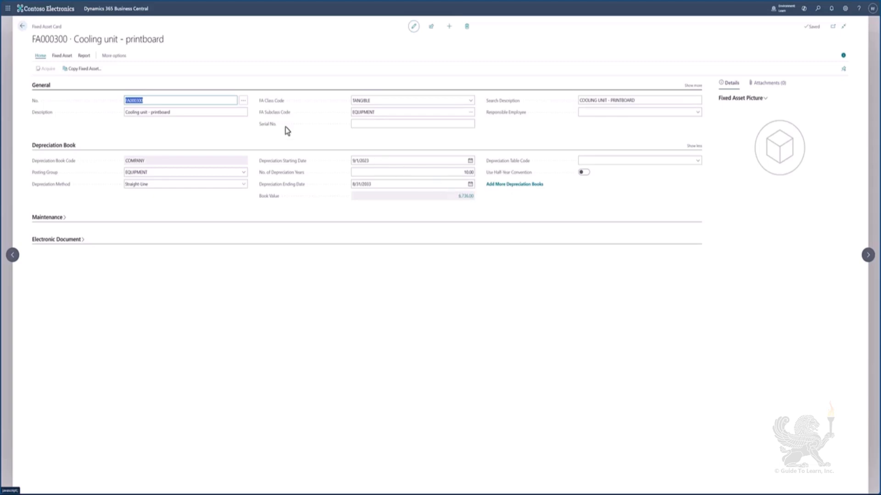
click(21, 26)
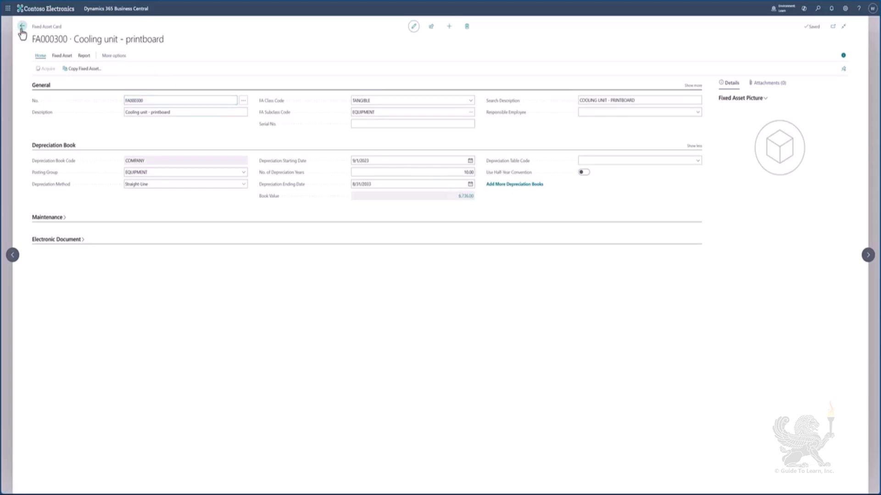
click(21, 27)
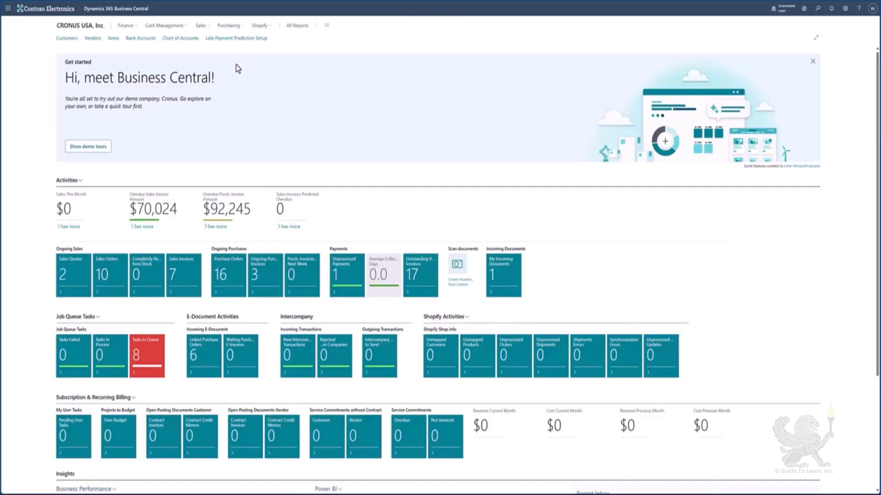
Search for the Fixed Asset G/L Journals and open them from the home page
key(alt+q)
text(fixed aste g/l)
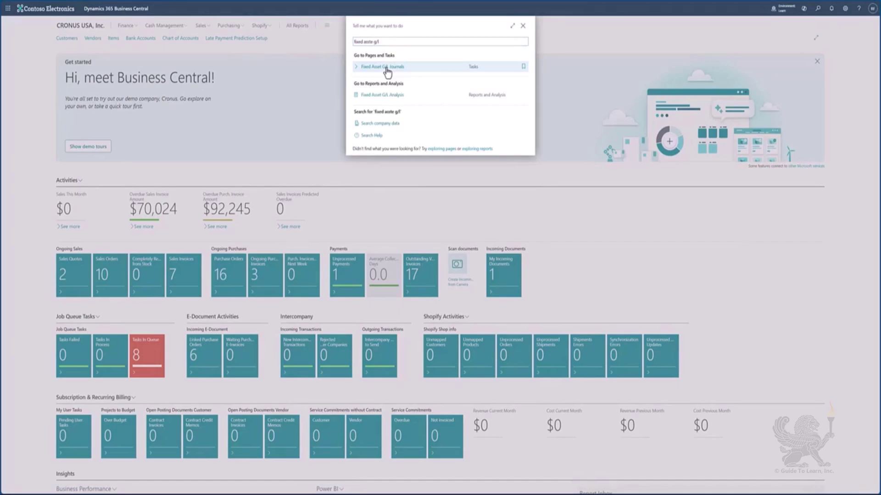
click(387, 69)
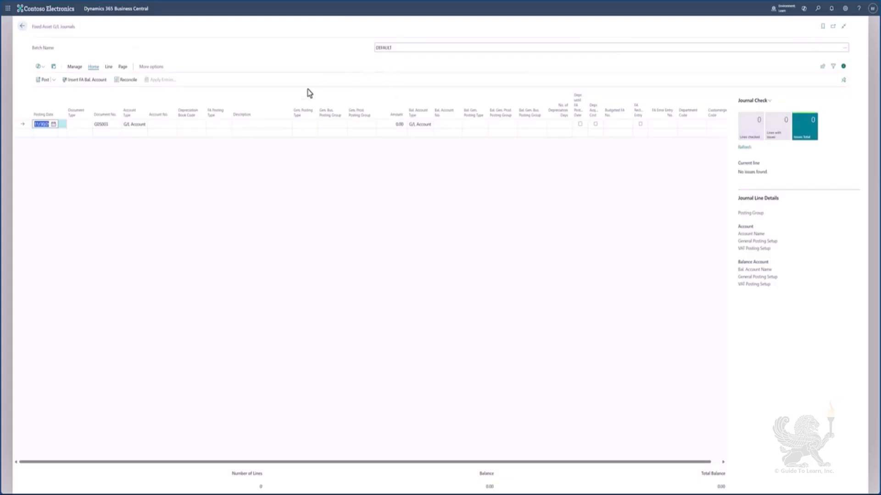
Set the journal line's Account Type to Fixed Asset and its Account No. to FA000300 (Cooling unit - printboard)
click(139, 126)
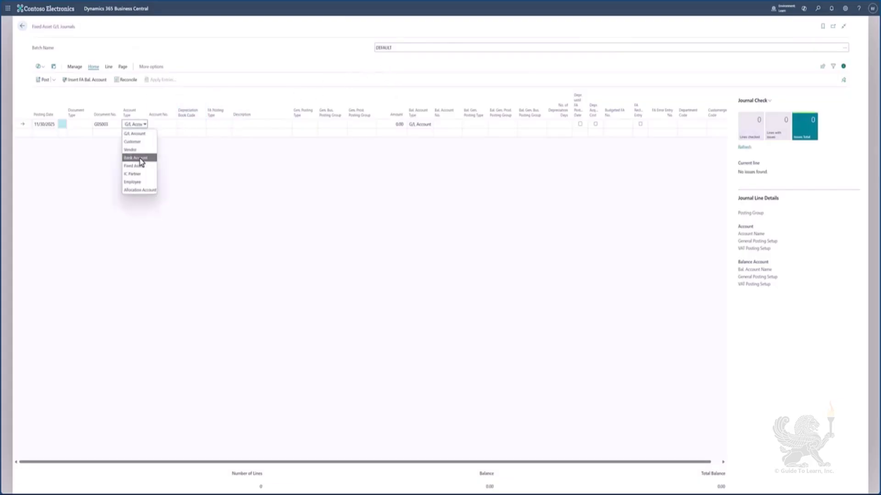
click(138, 166)
click(155, 129)
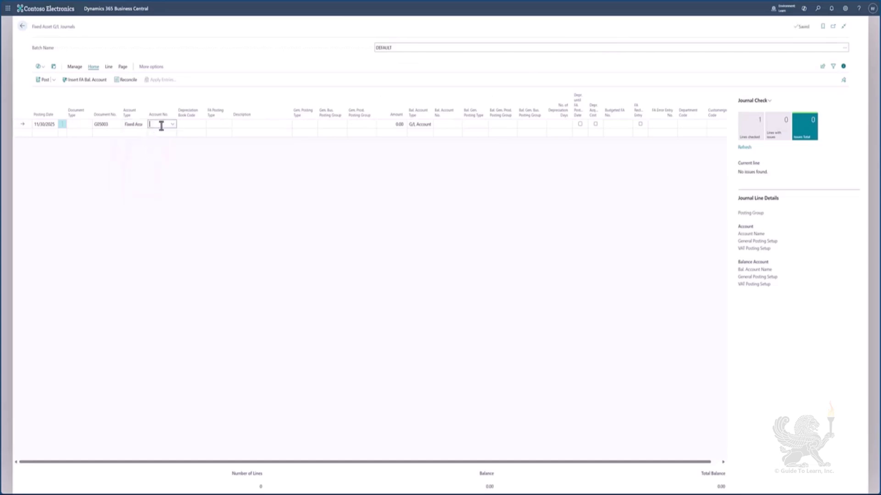
text(cooling)
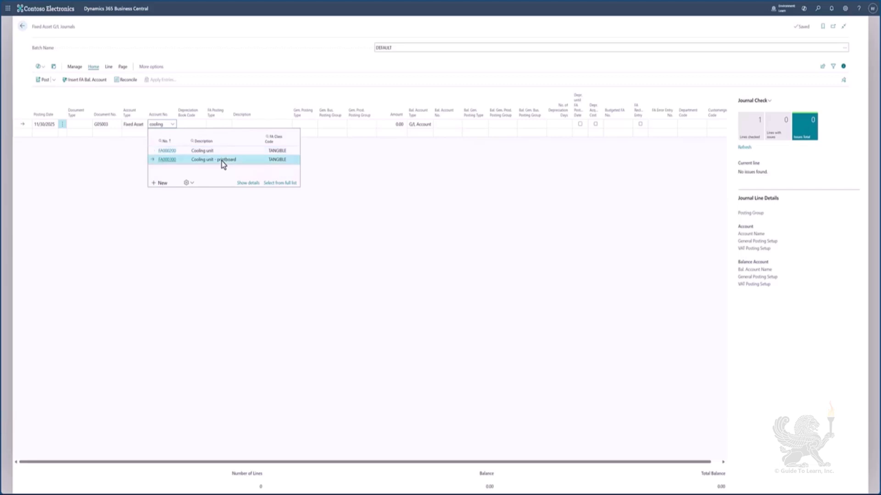
click(222, 161)
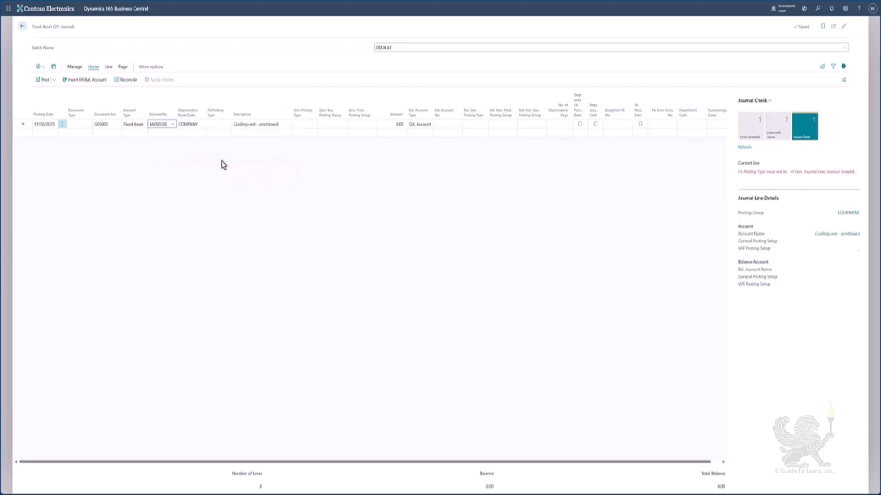
Set the printboard line's FA Posting Type to Disposal and post the journal
click(222, 124)
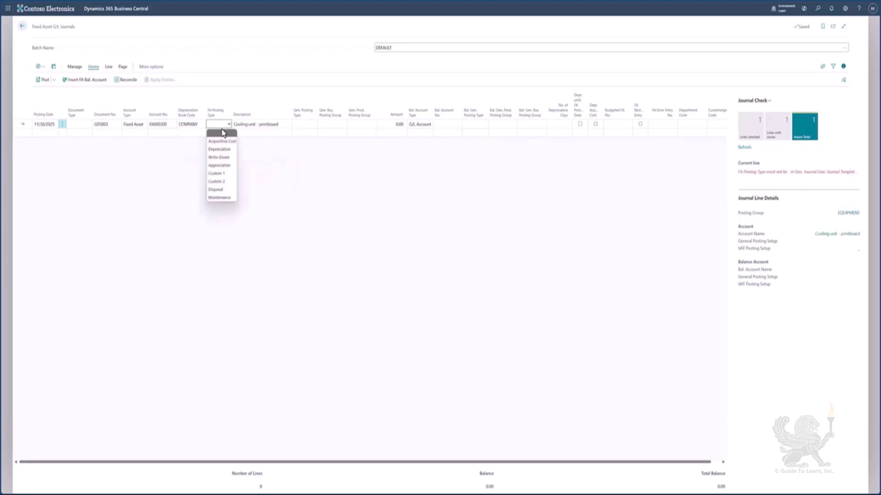
click(222, 190)
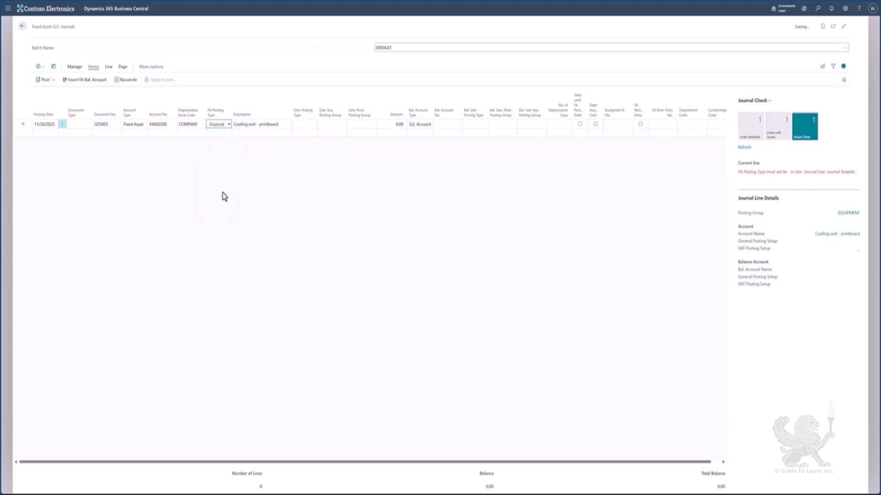
click(41, 83)
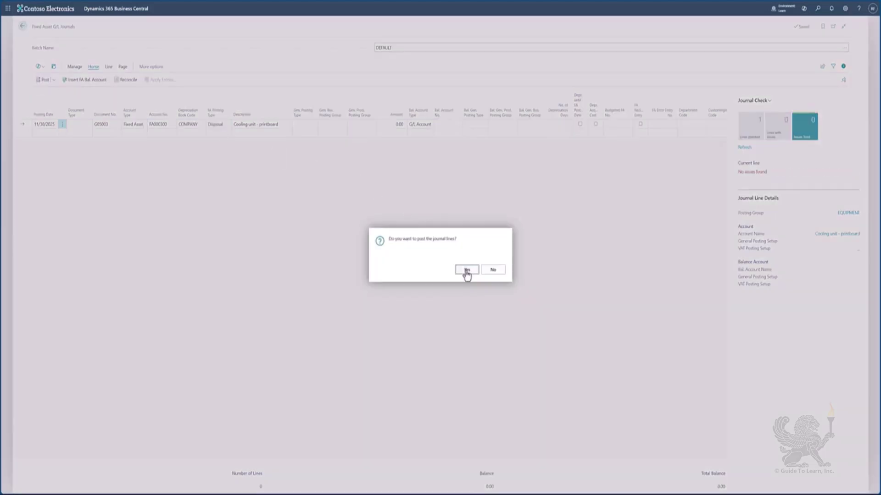
click(466, 272)
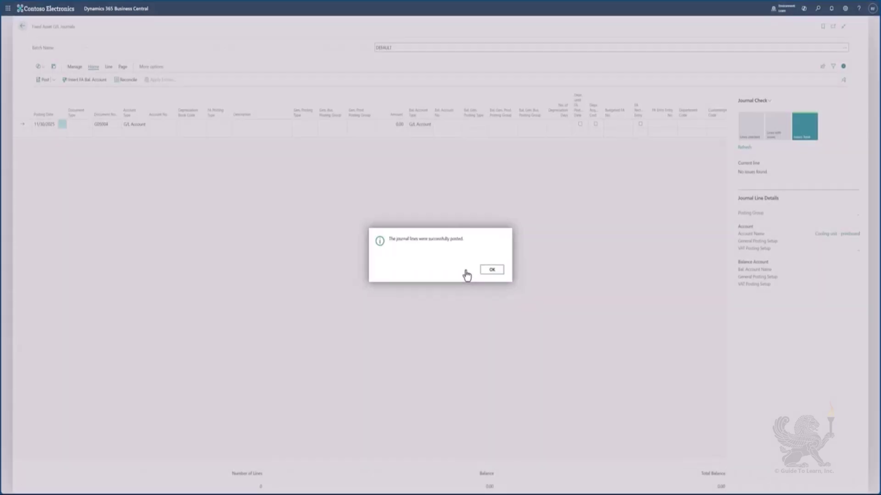